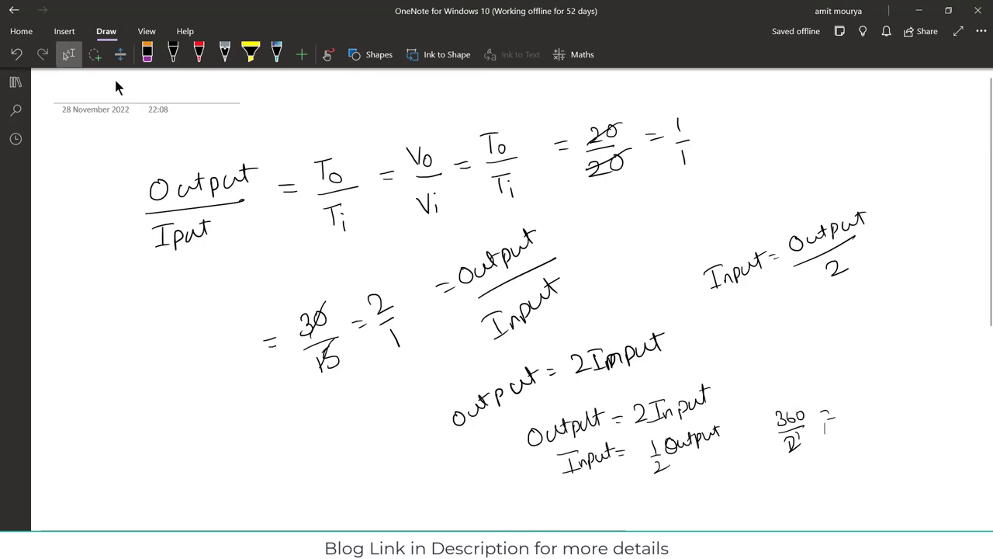
# Add a new blank page to the OneNote notebook and hide the page list.
pyautogui.click(19, 88)
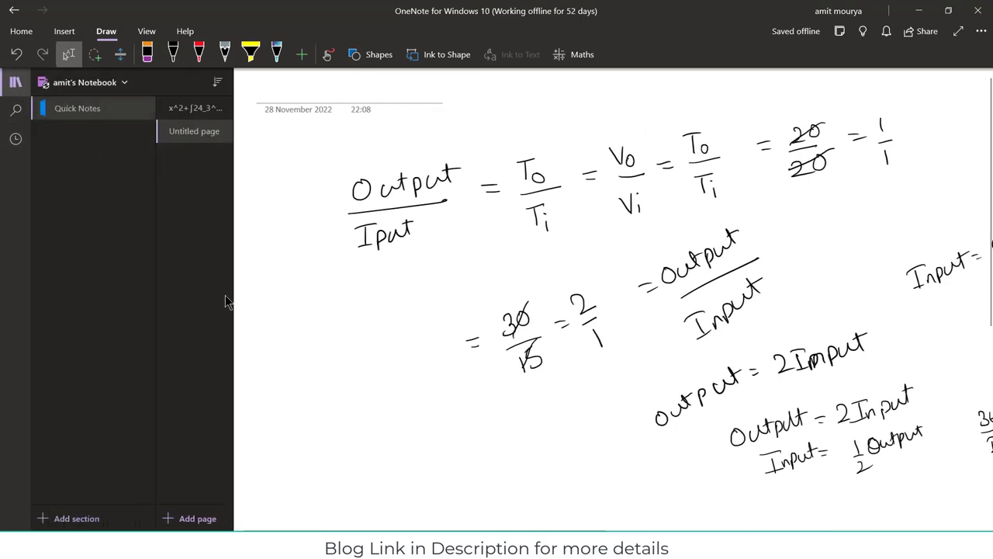
pyautogui.click(196, 517)
pyautogui.click(17, 86)
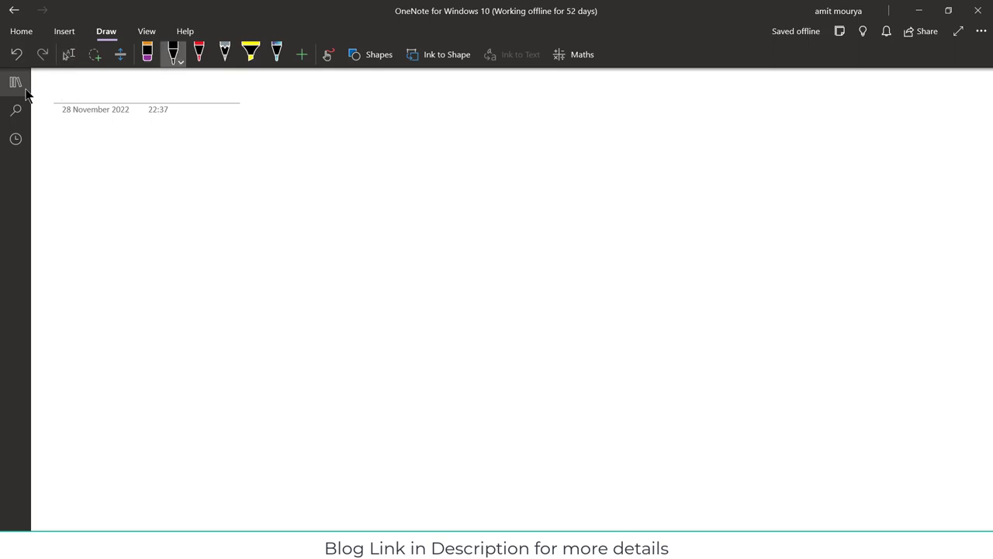
# Handwrite the worm gear ratio formula G.R. = P/πd, then return to typing mode.
pyautogui.moveTo(284, 187)
pyautogui.mouseDown()
pyautogui.moveTo(277, 208)
pyautogui.moveTo(275, 197)
pyautogui.moveTo(355, 191)
pyautogui.moveTo(396, 165)
pyautogui.moveTo(394, 181)
pyautogui.mouseUp()
pyautogui.moveTo(376, 197)
pyautogui.mouseDown()
pyautogui.moveTo(417, 192)
pyautogui.moveTo(404, 213)
pyautogui.mouseUp()
pyautogui.moveTo(392, 215)
pyautogui.mouseDown()
pyautogui.moveTo(393, 228)
pyautogui.moveTo(424, 200)
pyautogui.moveTo(424, 225)
pyautogui.mouseUp()
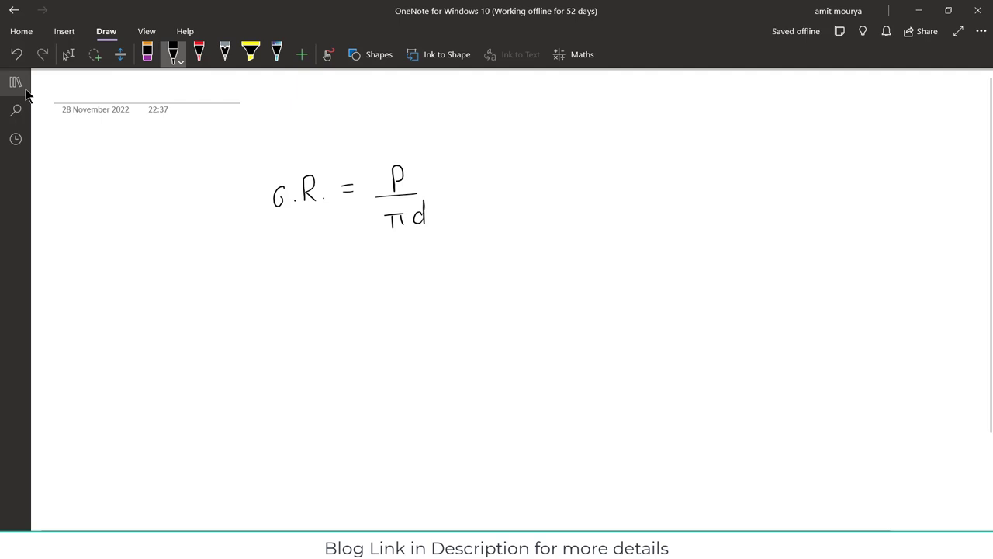
pyautogui.click(69, 55)
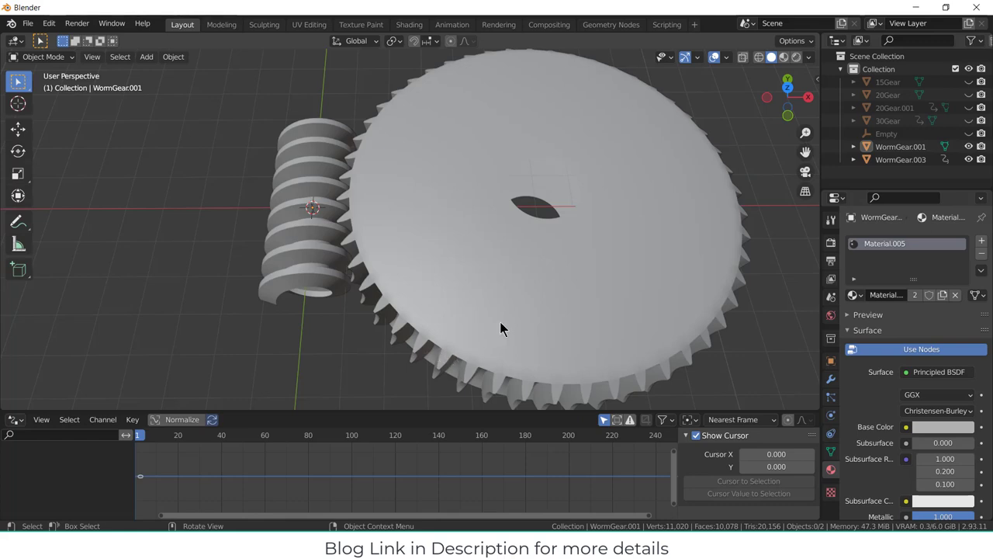
# View the gears from the top, zoom in on the worm, and enter its Edit Mode.
pyautogui.press('KP_7')
pyautogui.scroll(4, 367, 165)
pyautogui.keyDown('shift'); pyautogui.moveTo(370, 166); pyautogui.dragTo(656, 256, button='middle'); pyautogui.keyUp('shift')
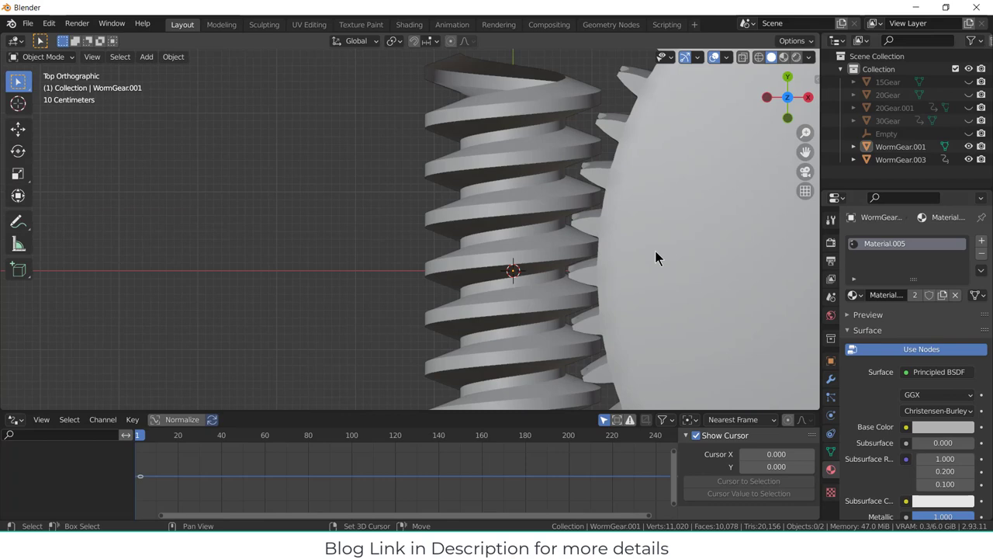
pyautogui.scroll(2, 531, 213)
pyautogui.click(543, 217)
pyautogui.press('Tab')
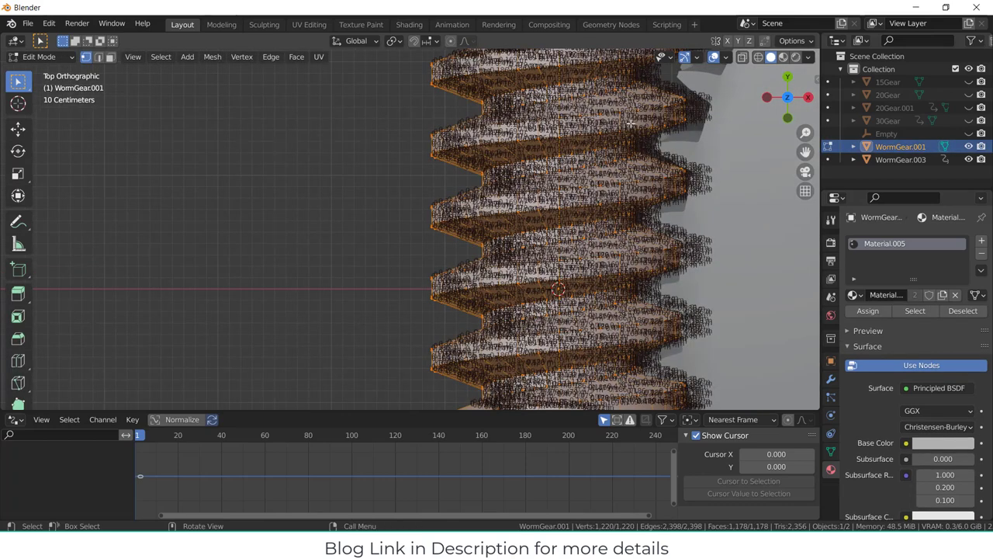
# Turn off the index overlay and select two vertices on adjacent thread turns.
pyautogui.click(726, 58)
pyautogui.click(650, 474)
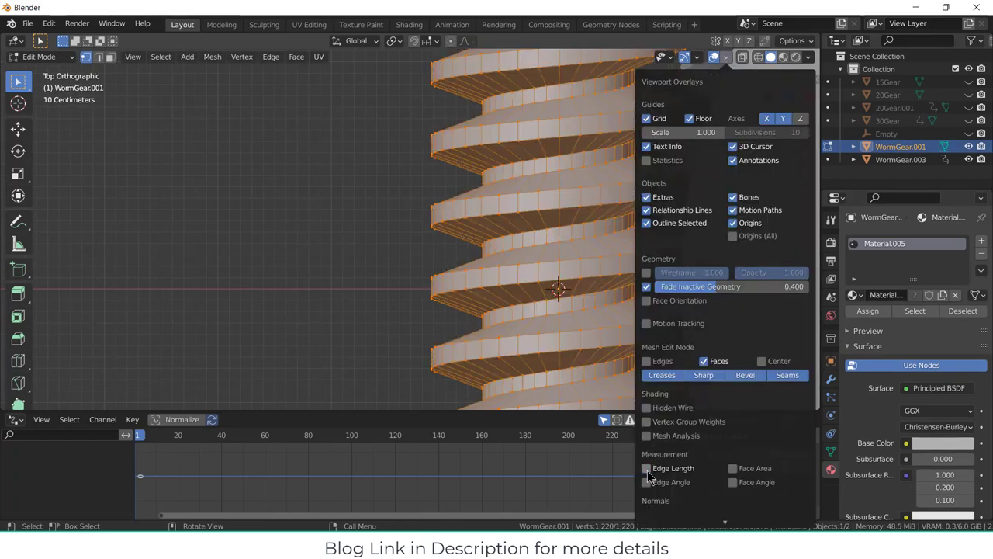
pyautogui.click(259, 220)
pyautogui.scroll(2, 419, 233)
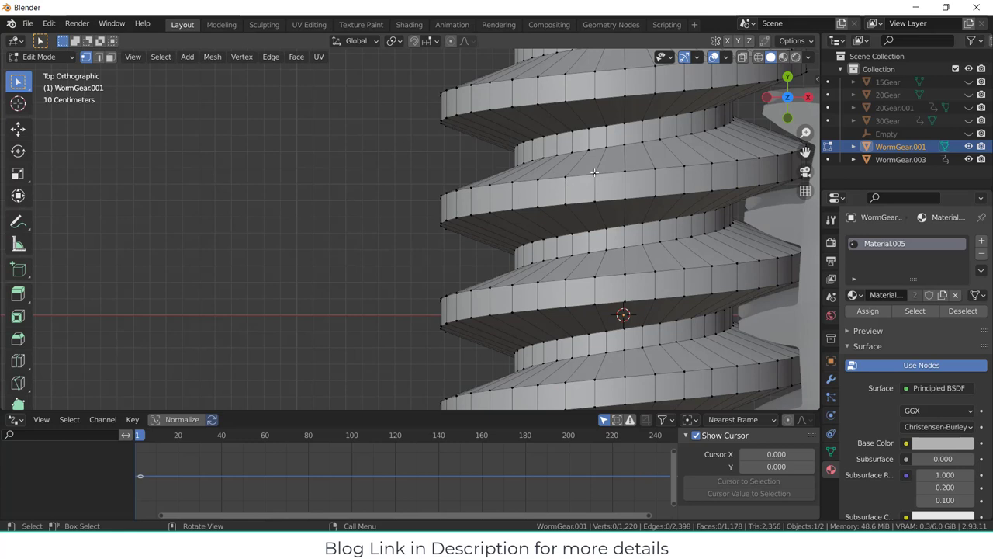
pyautogui.click(594, 172)
pyautogui.keyDown('shift'); pyautogui.click(594, 277); pyautogui.keyUp('shift')
# Join the two vertices with an edge, read its 0.628 m Edge Length, then undo the edge.
pyautogui.press('f')
pyautogui.click(726, 57)
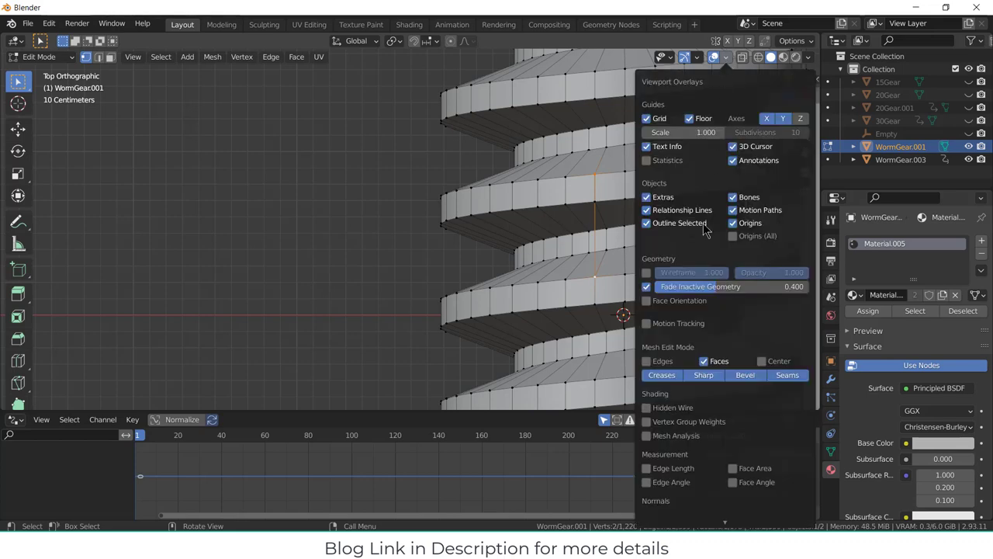
pyautogui.click(646, 468)
pyautogui.scroll(2, 611, 220)
pyautogui.scroll(2, 720, 225)
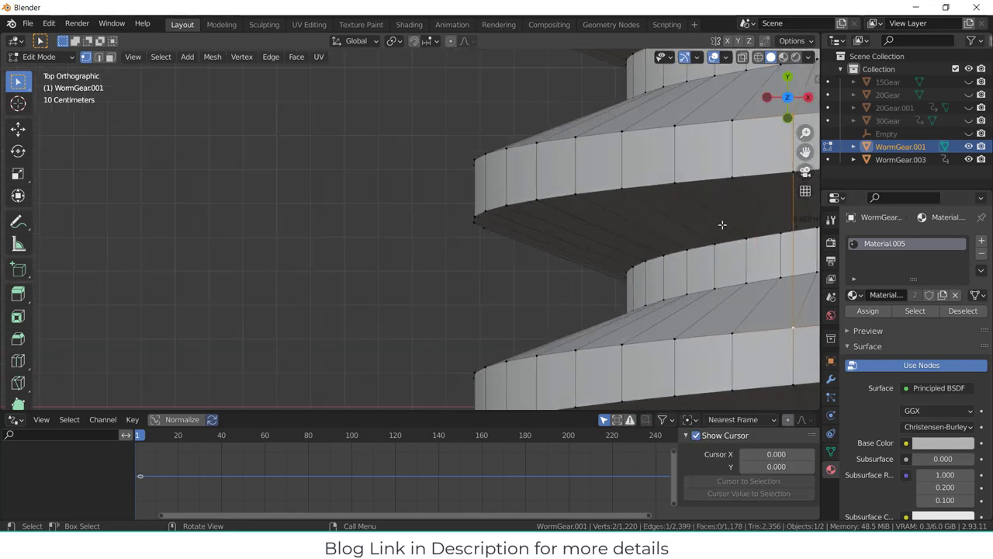
pyautogui.keyDown('shift'); pyautogui.moveTo(721, 225); pyautogui.dragTo(435, 224, button='middle'); pyautogui.keyUp('shift')
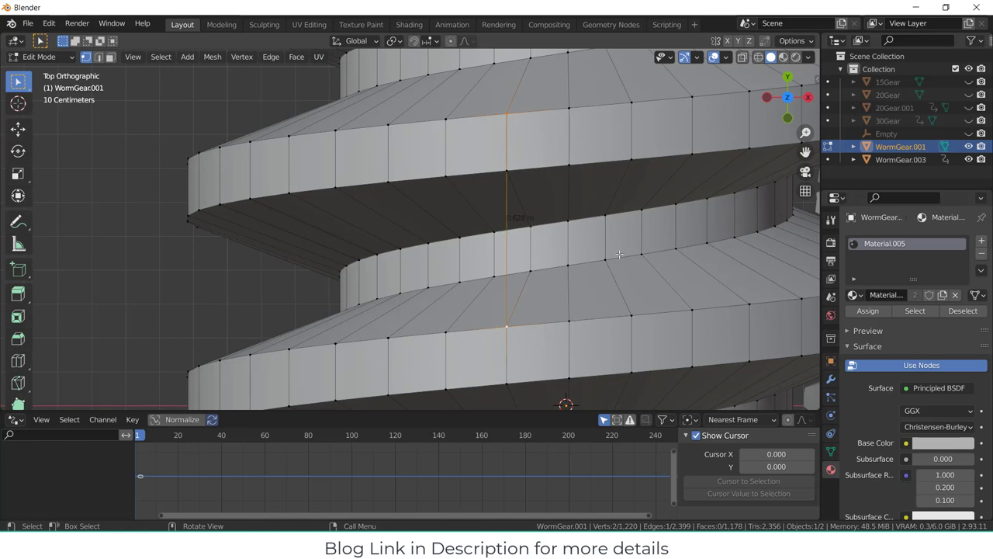
pyautogui.hotkey('ctrl', 'z')
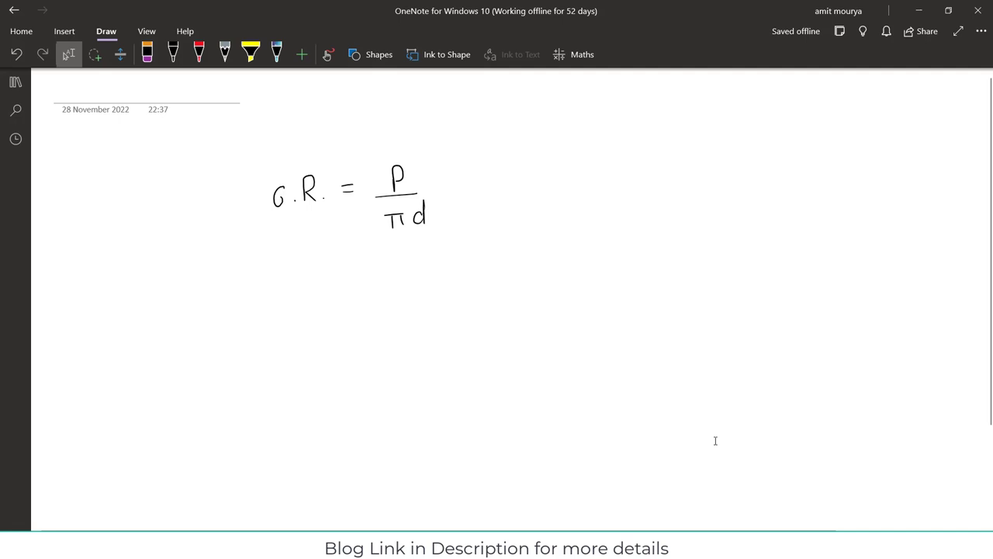
# Write = 0.628m over π after the ratio formula.
pyautogui.moveTo(444, 177); pyautogui.dragTo(458, 177)
pyautogui.moveTo(446, 185)
pyautogui.mouseDown()
pyautogui.moveTo(518, 150)
pyautogui.moveTo(517, 162)
pyautogui.moveTo(557, 142)
pyautogui.mouseUp()
pyautogui.moveTo(568, 153); pyautogui.dragTo(575, 145)
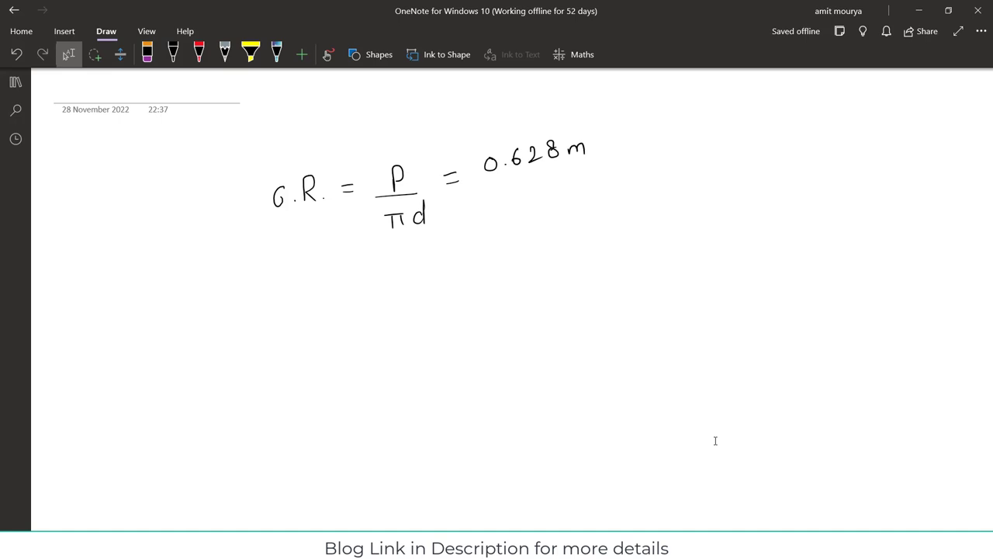
pyautogui.moveTo(479, 183); pyautogui.dragTo(609, 168)
# With the black pen, write the module equation m = d/T = d/50 = below.
pyautogui.click(172, 53)
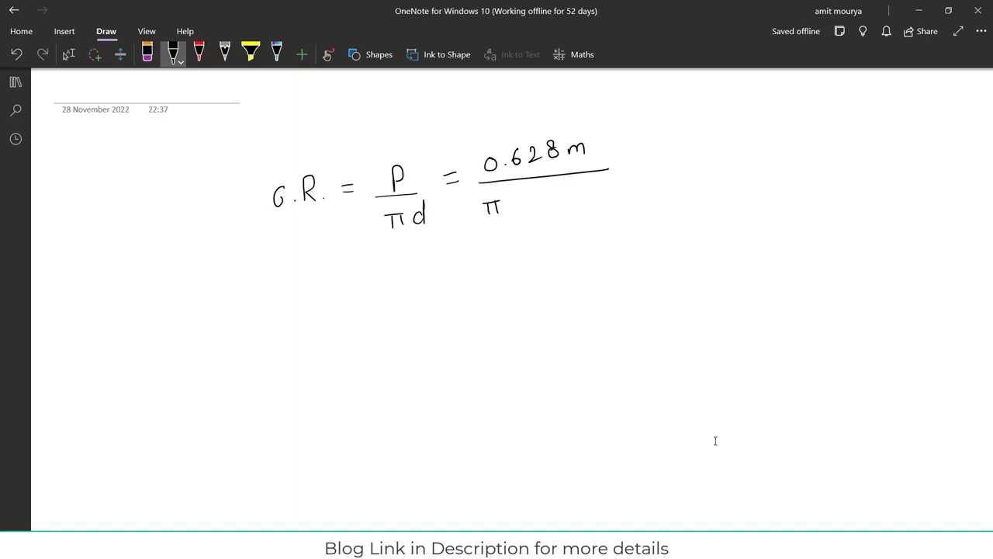
pyautogui.moveTo(420, 314)
pyautogui.mouseDown()
pyautogui.moveTo(435, 321)
pyautogui.moveTo(466, 300)
pyautogui.moveTo(467, 318)
pyautogui.mouseUp()
pyautogui.moveTo(452, 326); pyautogui.dragTo(471, 322)
pyautogui.moveTo(563, 300)
pyautogui.mouseDown()
pyautogui.moveTo(556, 343)
pyautogui.moveTo(574, 326)
pyautogui.mouseUp()
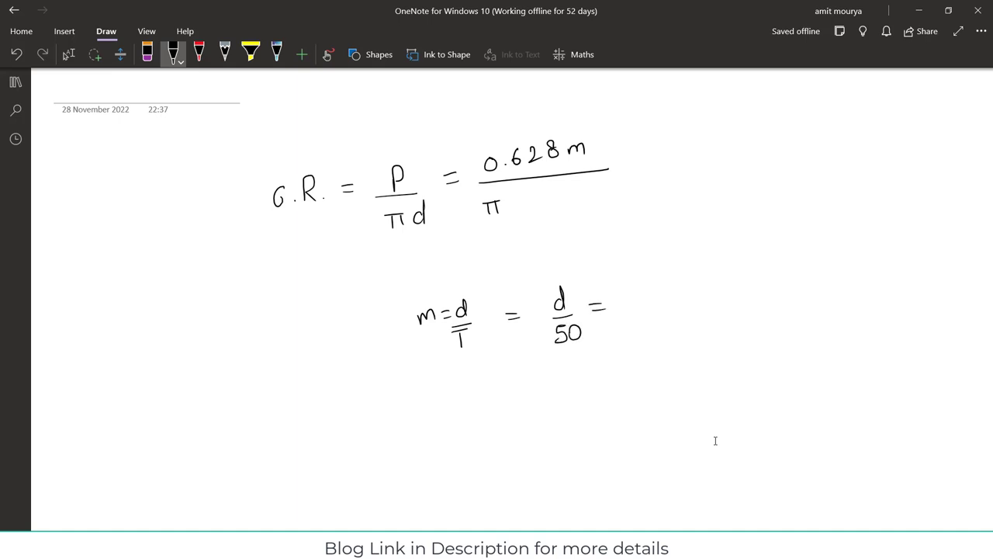
# Write the module result = 0.2m and the diameter note d = 10m.
pyautogui.moveTo(621, 292); pyautogui.dragTo(637, 304)
pyautogui.click(632, 302)
pyautogui.moveTo(740, 282)
pyautogui.mouseDown()
pyautogui.moveTo(739, 296)
pyautogui.moveTo(769, 288)
pyautogui.mouseUp()
pyautogui.click(748, 285)
pyautogui.moveTo(785, 275)
pyautogui.mouseDown()
pyautogui.moveTo(779, 286)
pyautogui.moveTo(782, 265)
pyautogui.moveTo(815, 269)
pyautogui.mouseUp()
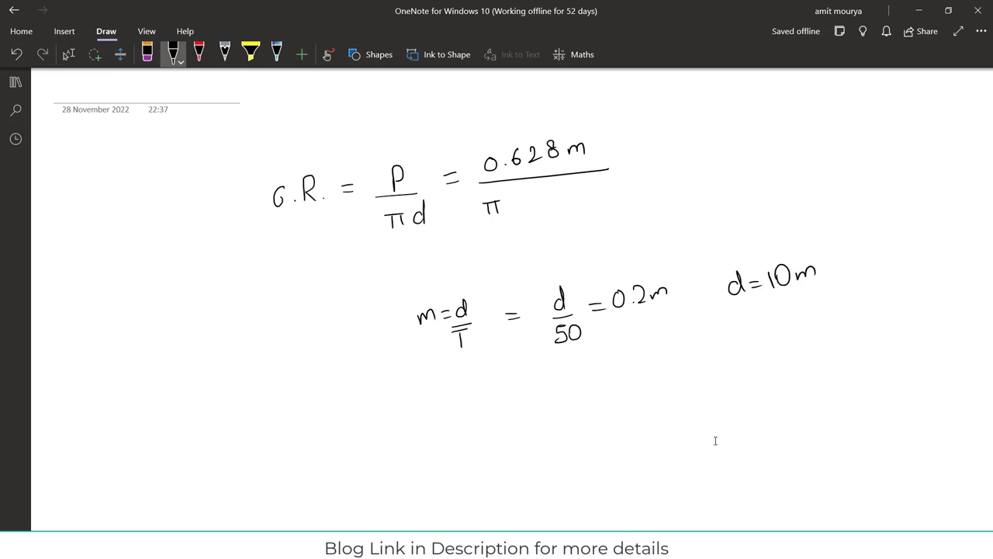
# Add ×10m under π, write the result = 0.0199, and return to typing mode.
pyautogui.moveTo(518, 194); pyautogui.dragTo(530, 204)
pyautogui.moveTo(523, 187)
pyautogui.mouseDown()
pyautogui.moveTo(515, 209)
pyautogui.moveTo(536, 208)
pyautogui.mouseUp()
pyautogui.moveTo(549, 190)
pyautogui.mouseDown()
pyautogui.moveTo(542, 203)
pyautogui.moveTo(551, 186)
pyautogui.moveTo(591, 180)
pyautogui.moveTo(593, 133)
pyautogui.mouseUp()
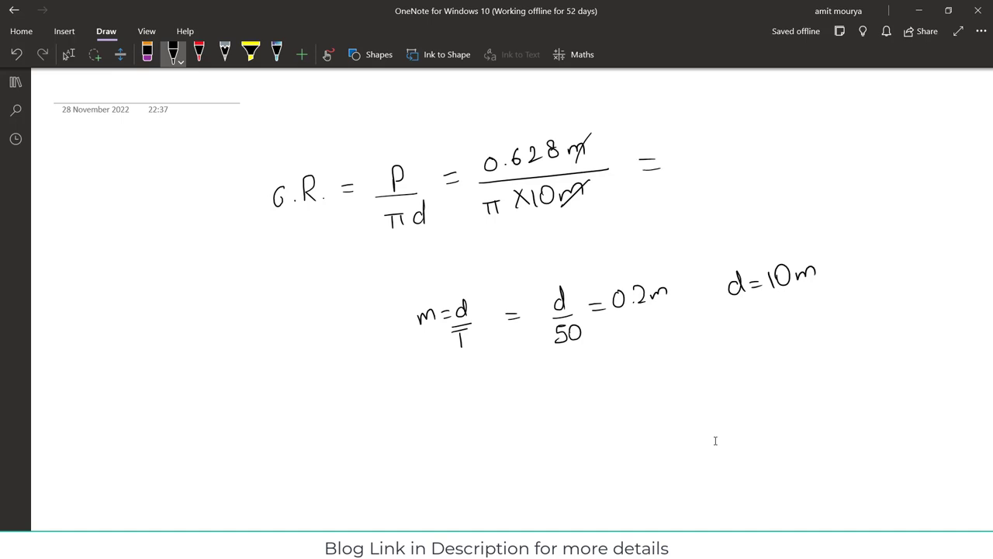
pyautogui.moveTo(708, 144)
pyautogui.mouseDown()
pyautogui.moveTo(741, 140)
pyautogui.moveTo(777, 154)
pyautogui.moveTo(782, 139)
pyautogui.moveTo(794, 154)
pyautogui.mouseUp()
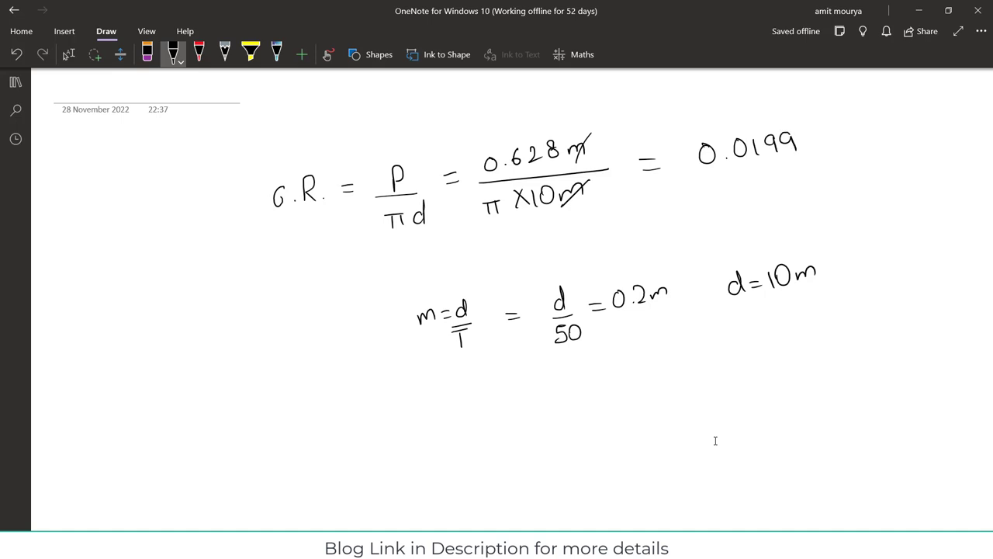
pyautogui.press('Escape')
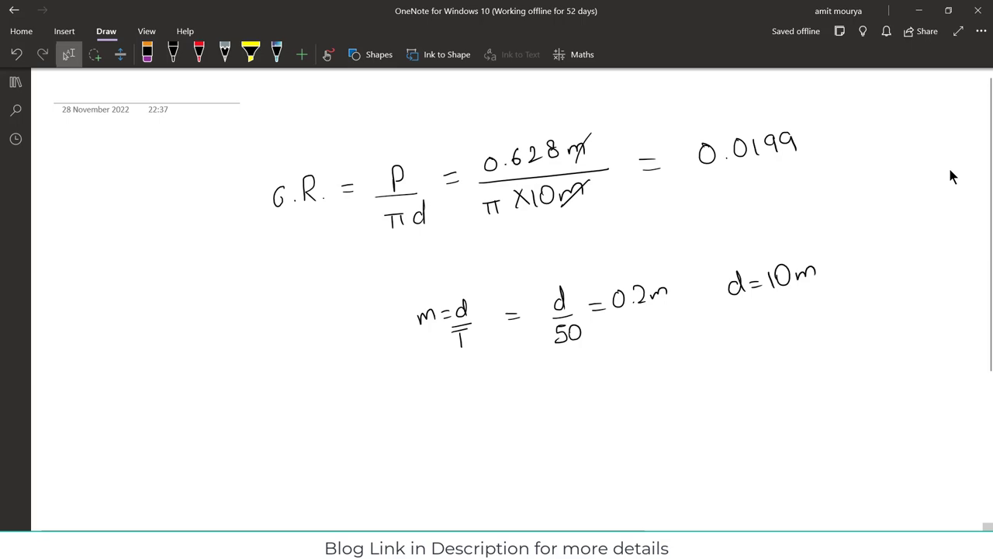
# Return to Blender in Object Mode with the worm and wheel both in view.
pyautogui.click(920, 11)
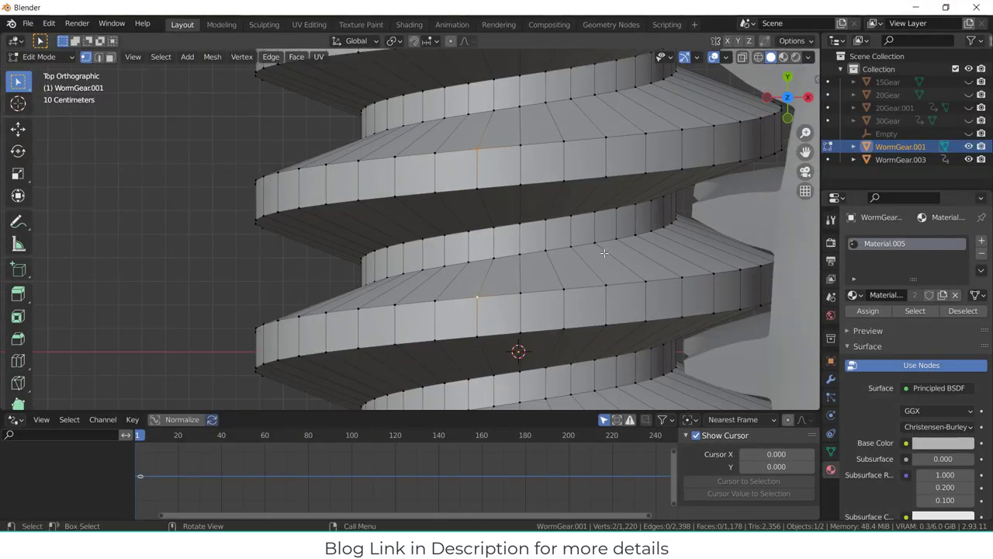
pyautogui.press('Tab')
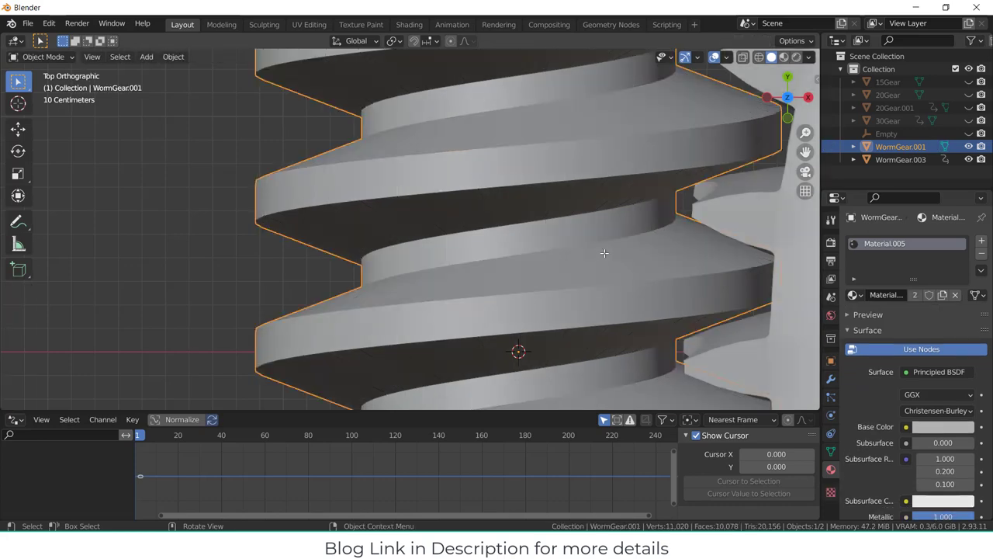
pyautogui.scroll(-7, 605, 255)
pyautogui.keyDown('shift'); pyautogui.moveTo(598, 261); pyautogui.dragTo(388, 197, button='middle'); pyautogui.keyUp('shift')
pyautogui.scroll(-3, 388, 197)
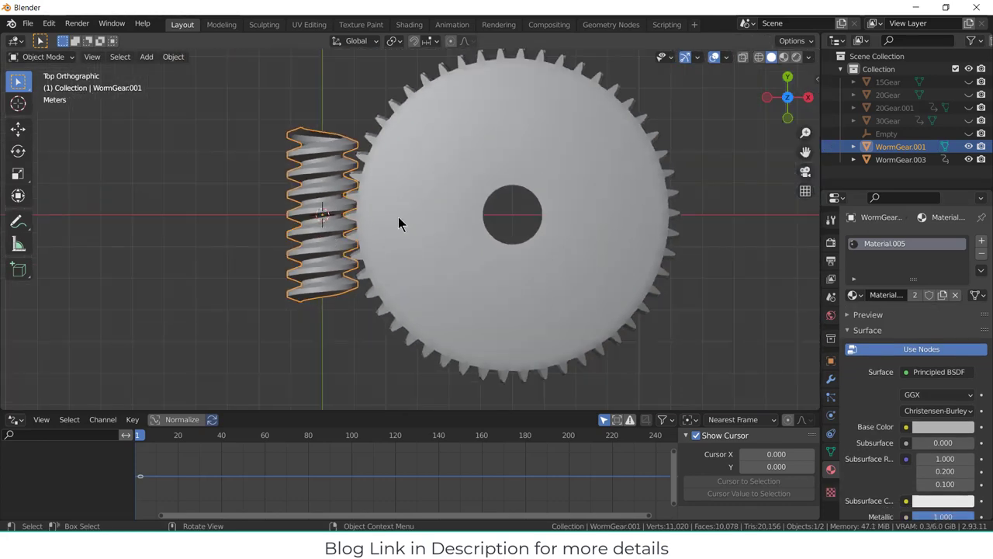
# Change the worm gear's Y rotation from -4.3° to 34.6° in Object properties.
pyautogui.click(830, 379)
pyautogui.click(830, 359)
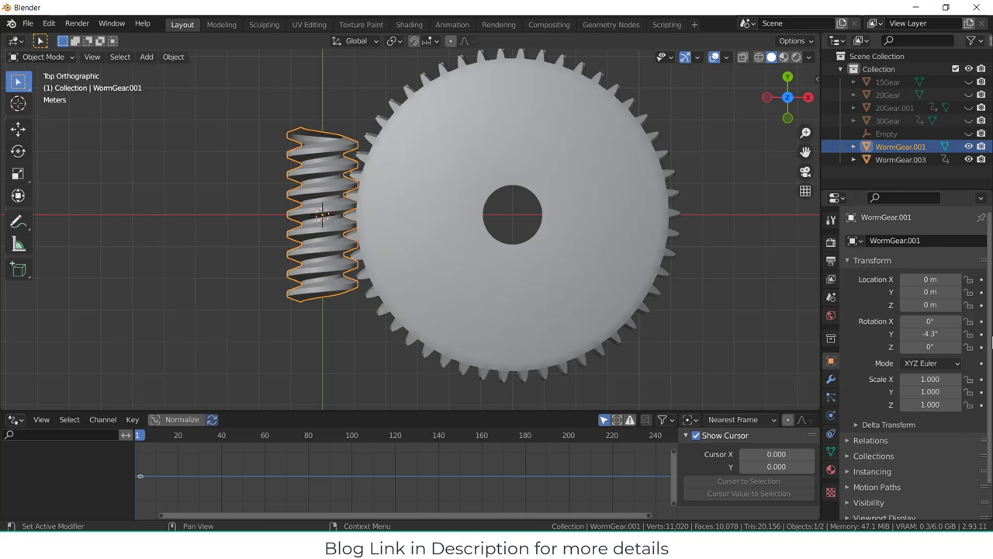
pyautogui.click(922, 334)
pyautogui.press('Return')
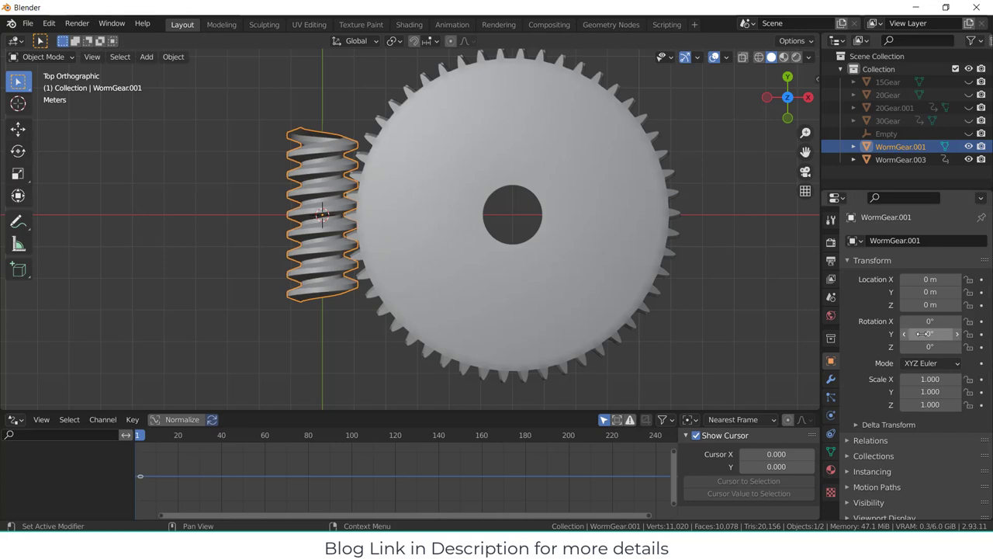
pyautogui.moveTo(921, 334); pyautogui.dragTo(892, 334)
# Select WormGear.003 and enlarge the Drivers editor to read its rotation_euler*.0199 expression, then restore it.
pyautogui.click(492, 292)
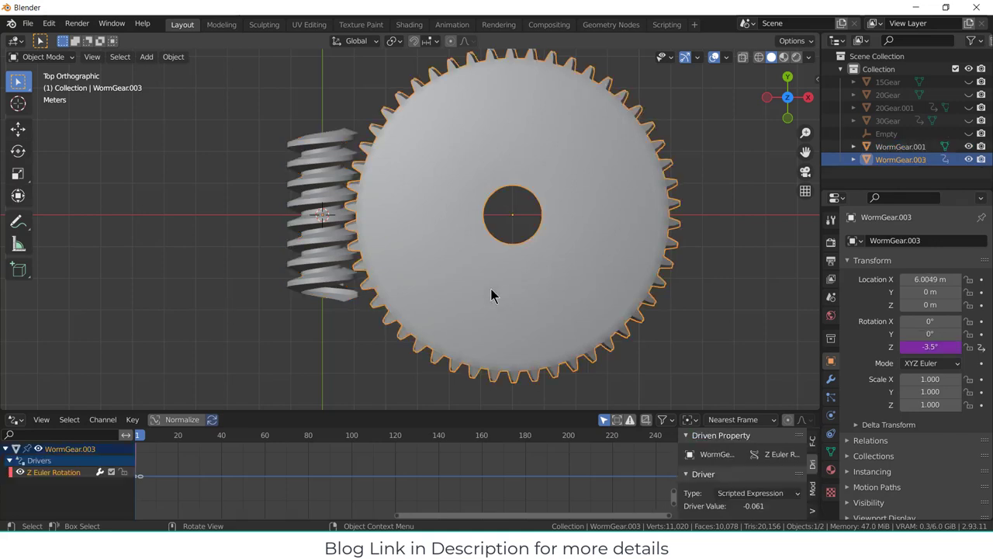
pyautogui.moveTo(281, 411); pyautogui.dragTo(262, 241)
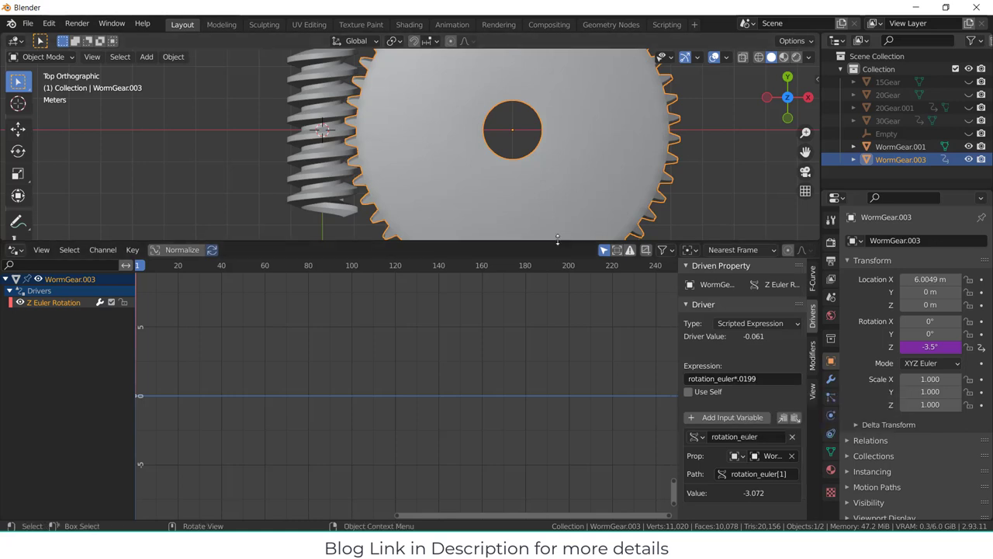
pyautogui.moveTo(557, 241); pyautogui.dragTo(555, 399)
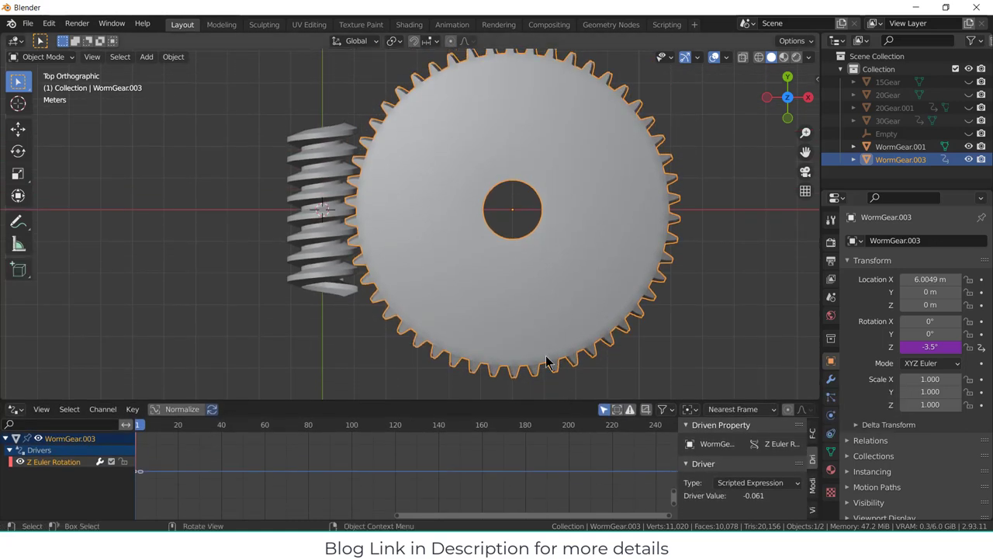
# Select WormGear.001 and drag its Rotation Y to -531°, turning the driven wheel.
pyautogui.click(342, 199)
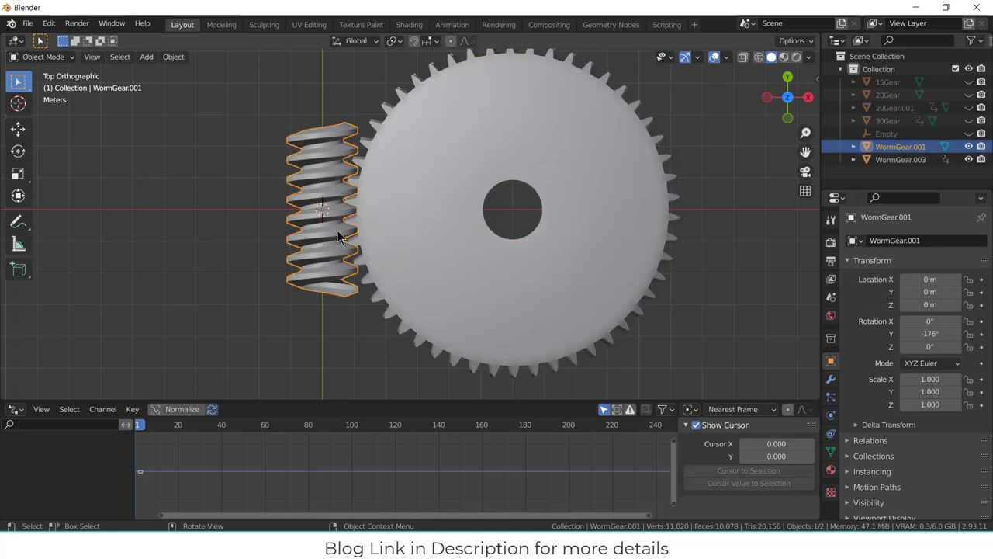
pyautogui.moveTo(929, 333)
pyautogui.mouseDown()
pyautogui.moveTo(982, 333)
pyautogui.moveTo(901, 333)
pyautogui.moveTo(917, 334)
pyautogui.mouseUp()
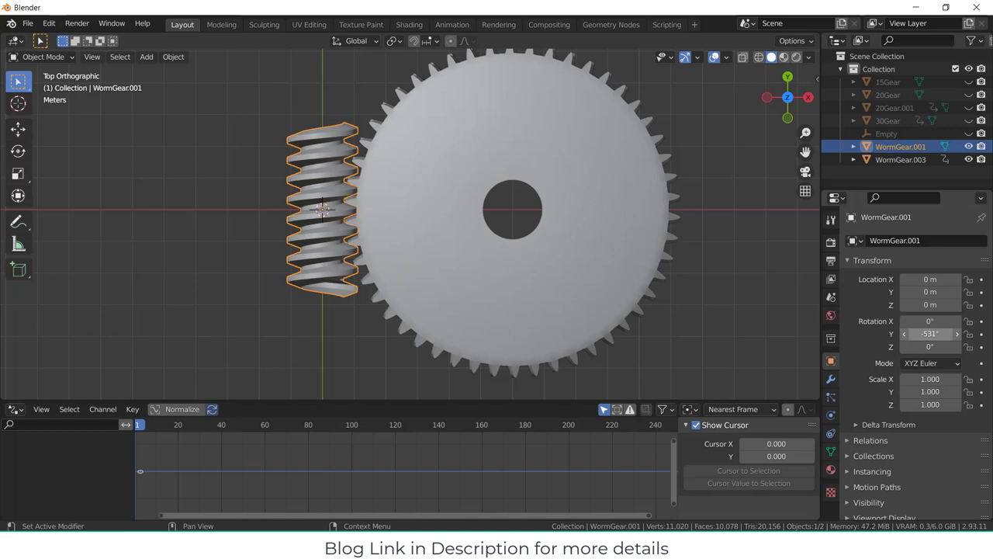